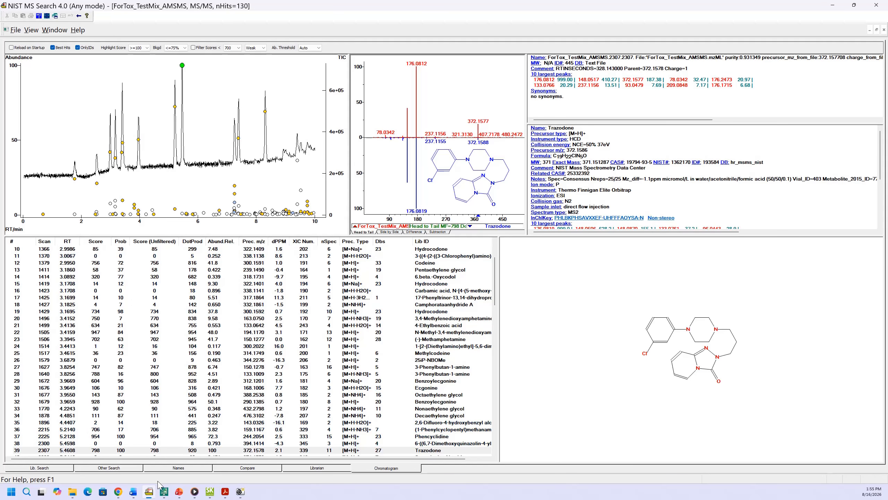
# Switch to MassHunter Qualitative Analysis and extract the product ion spectrum across the 5.461 min peak, over about 5.426–5.521 min
pyautogui.click(164, 492)
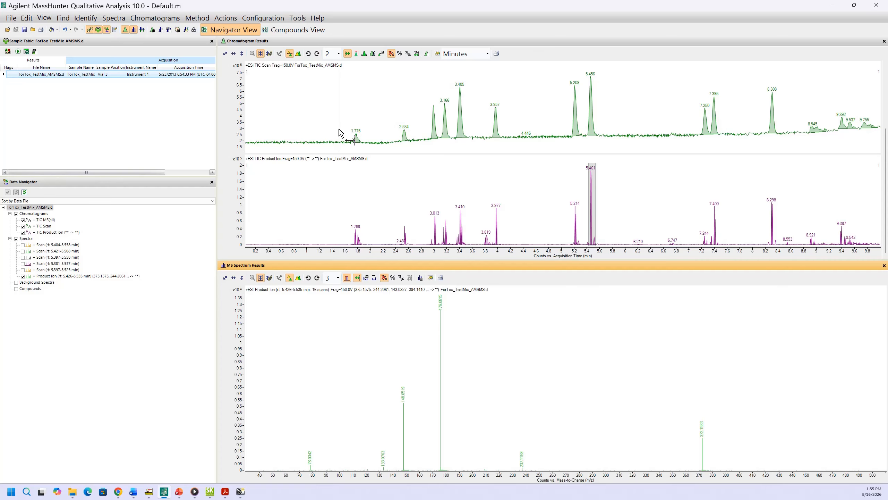
pyautogui.click(590, 245)
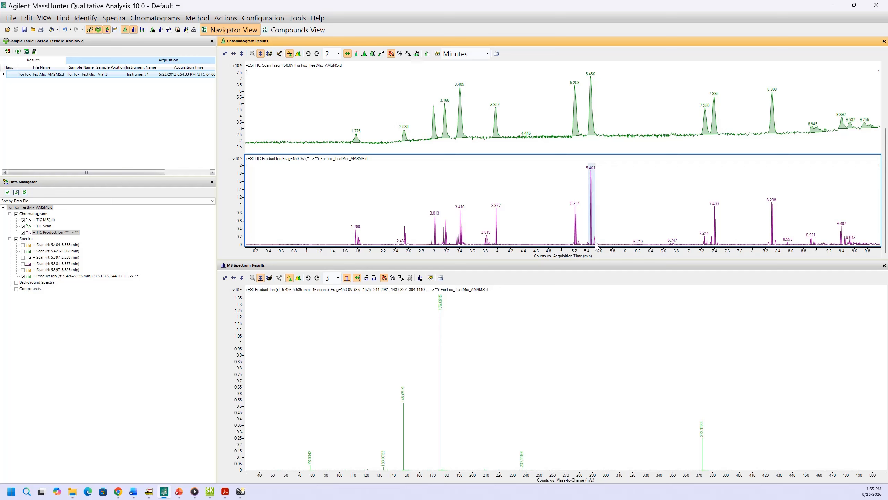
pyautogui.moveTo(594, 224); pyautogui.dragTo(593, 224)
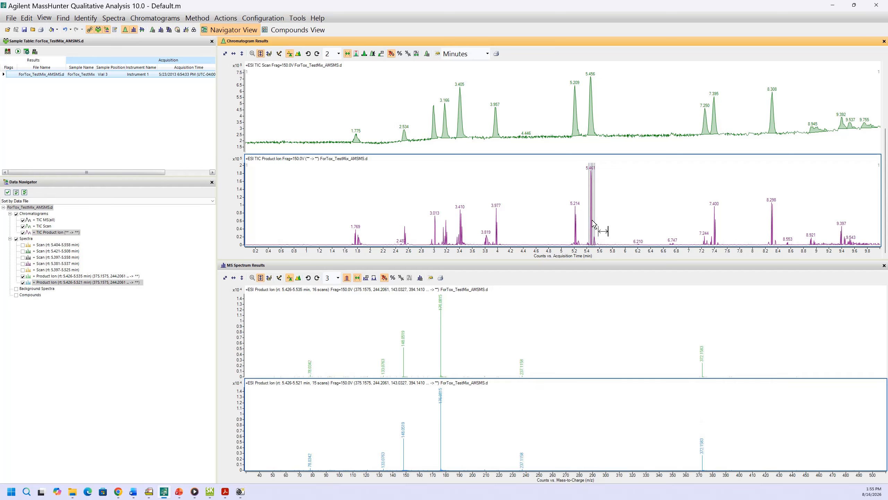
# Send the newly extracted product ion spectrum to the NIST MS program for a library search
pyautogui.click(482, 425)
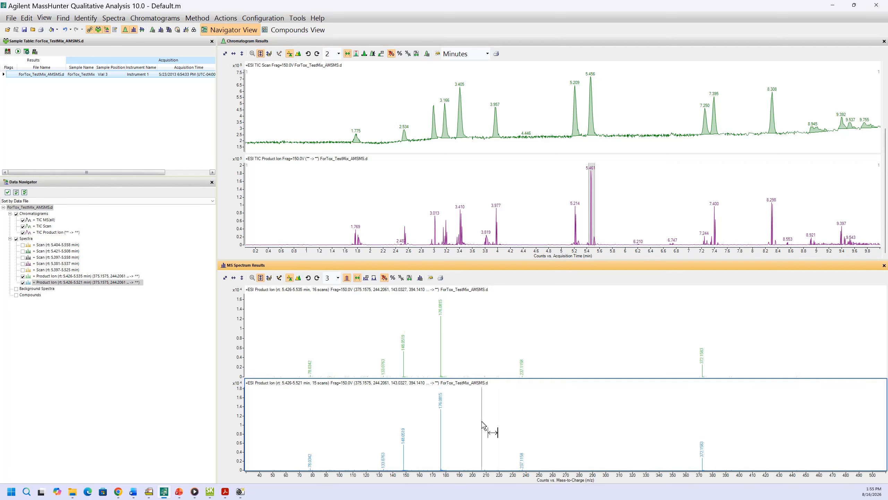
pyautogui.rightClick(392, 400)
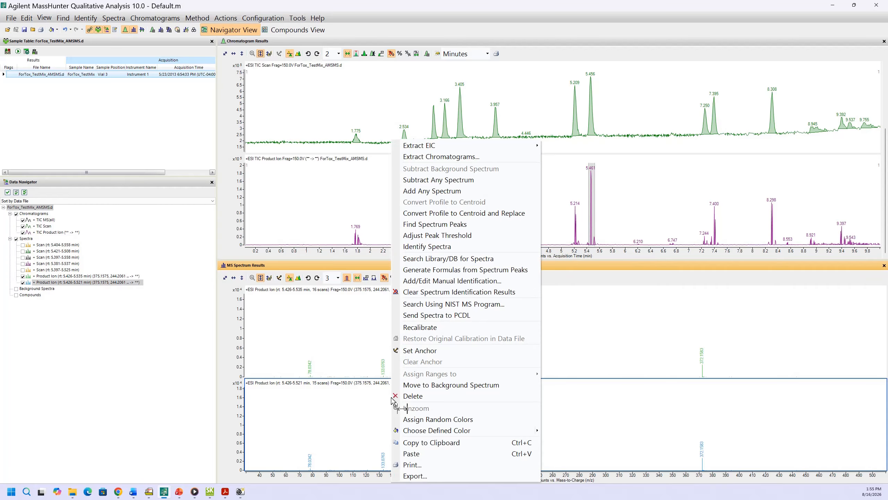
pyautogui.click(444, 305)
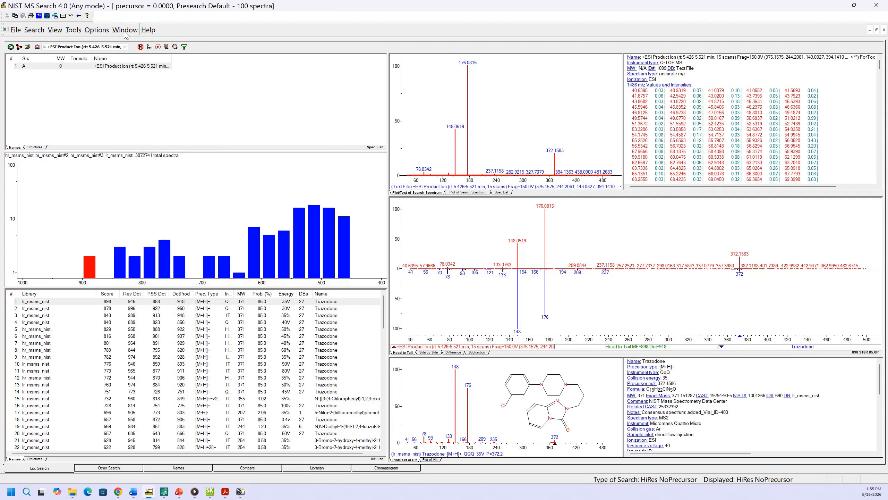
# Review the spectrum import options, including the accurate m/z type for spectra without a precursor, and accept them
pyautogui.click(100, 31)
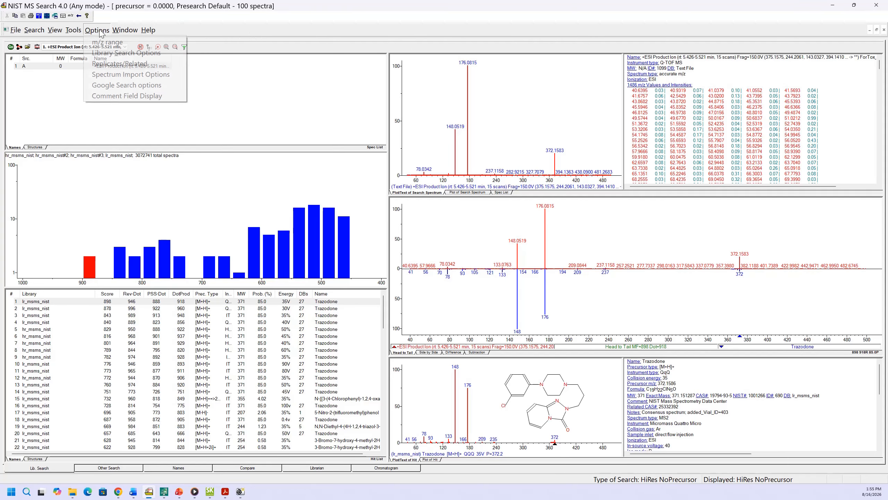
pyautogui.click(103, 75)
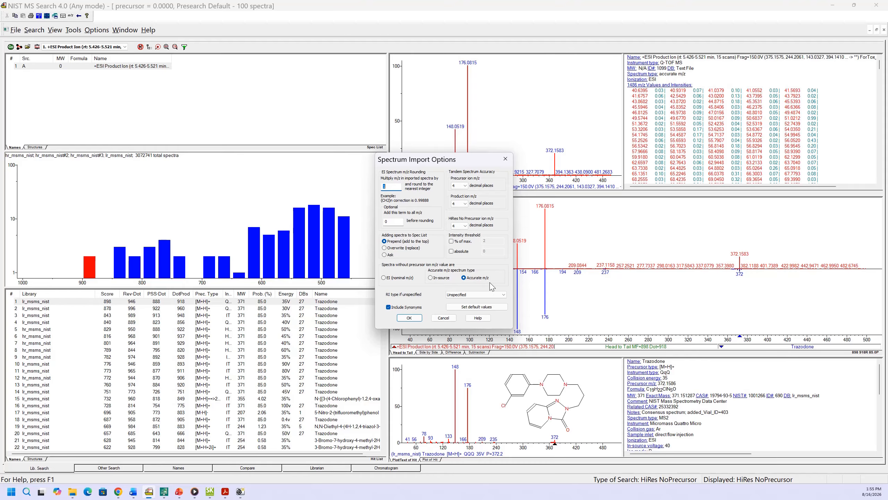
pyautogui.click(409, 318)
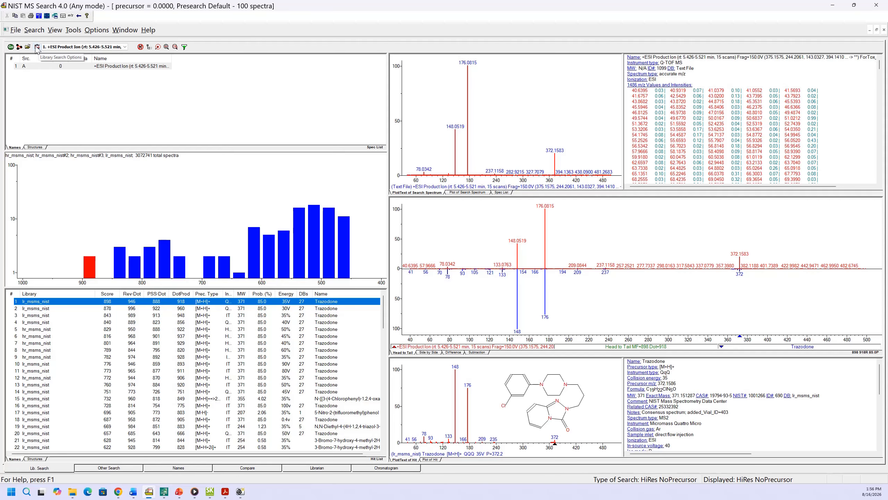
# In the library search options, set the identity search to HiRes NoPrecursor and stop taking the precursor m/z from the spectrum
pyautogui.click(36, 49)
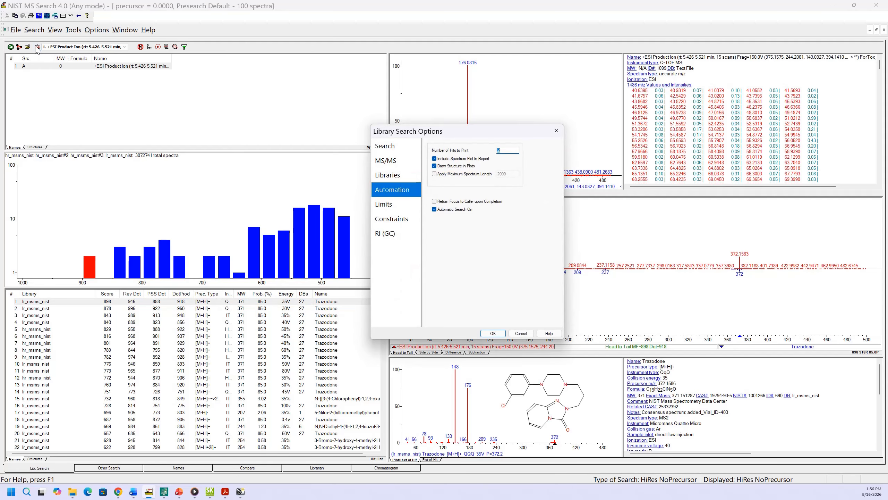
pyautogui.click(388, 145)
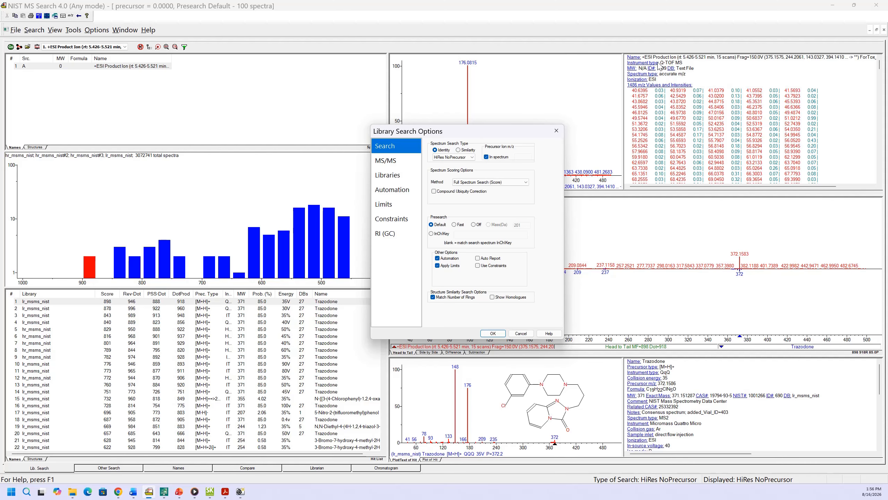
pyautogui.moveTo(498, 132); pyautogui.dragTo(373, 102)
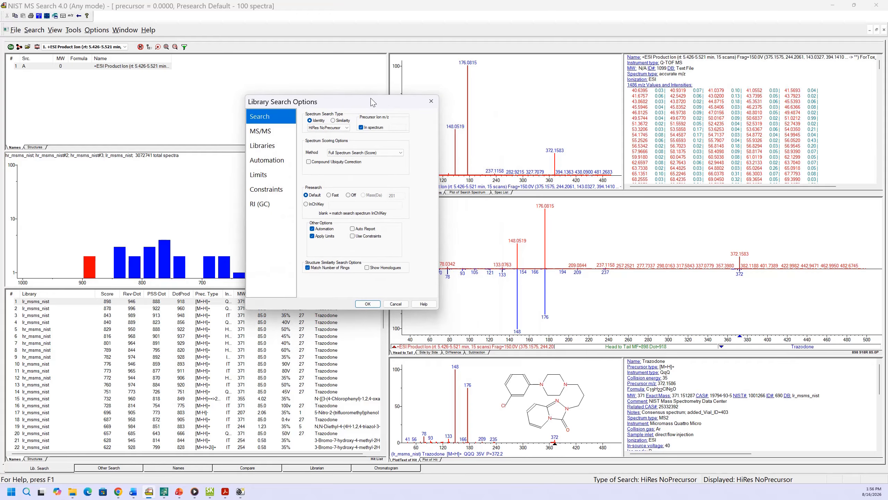
pyautogui.click(340, 129)
pyautogui.click(325, 138)
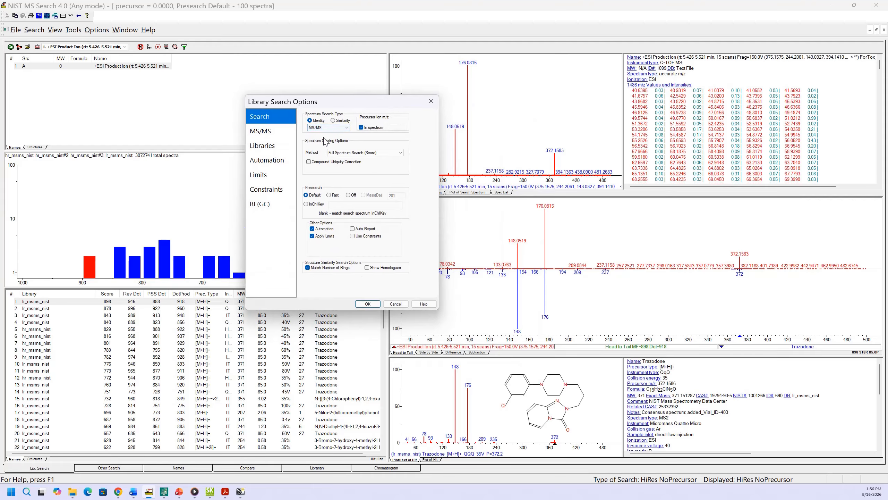
pyautogui.click(361, 127)
pyautogui.click(336, 128)
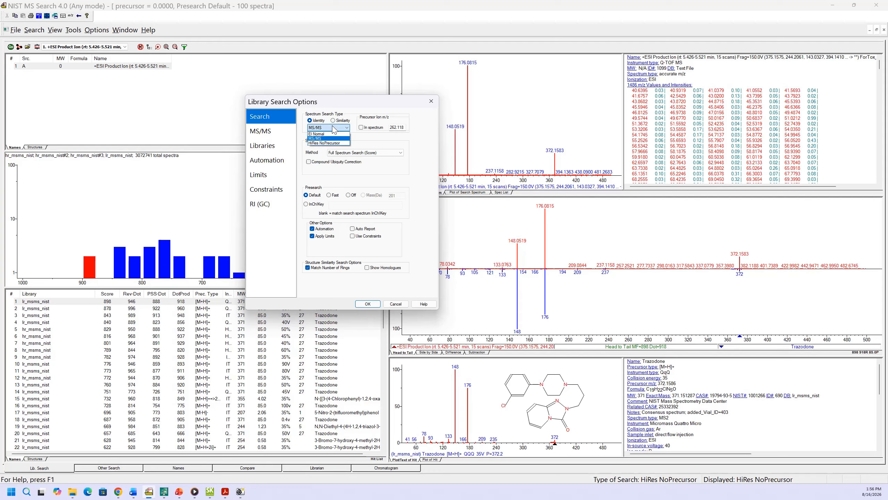
pyautogui.click(331, 143)
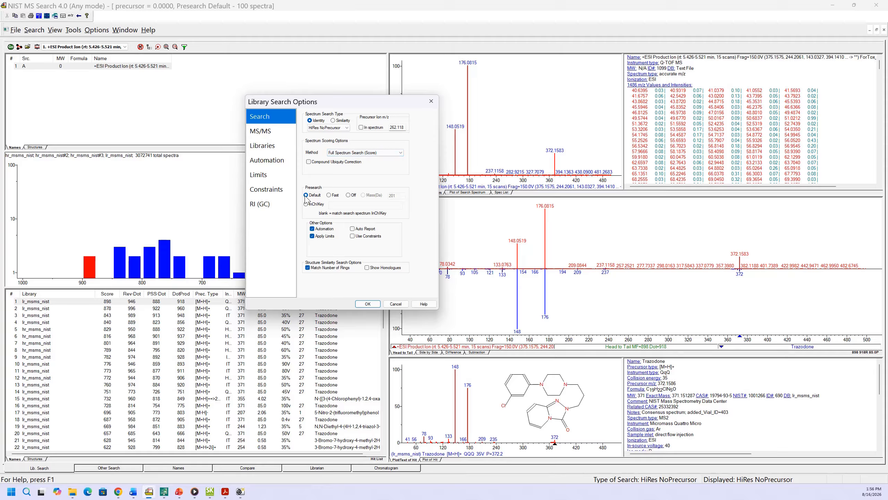
# Check the MS/MS search tolerances and add the ms_dial_neg_v19, ms_dial_pos_v19 and mona_lcmsms libraries to the included libraries
pyautogui.click(269, 136)
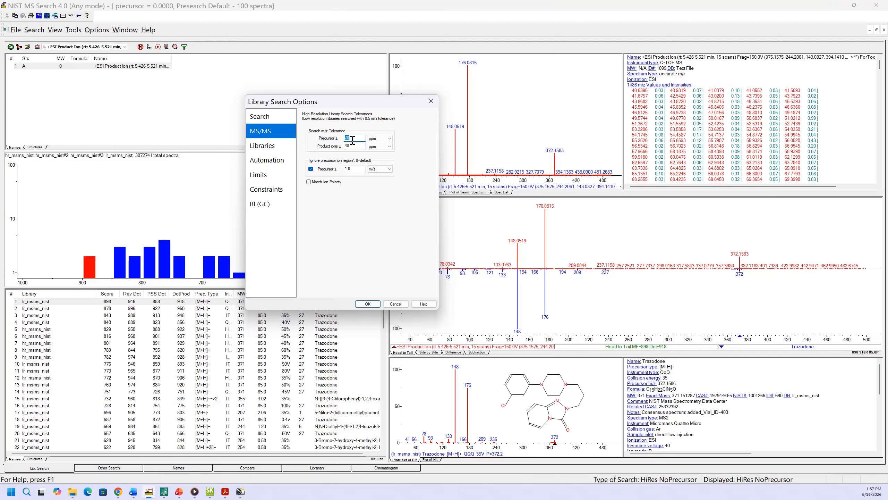
pyautogui.click(278, 149)
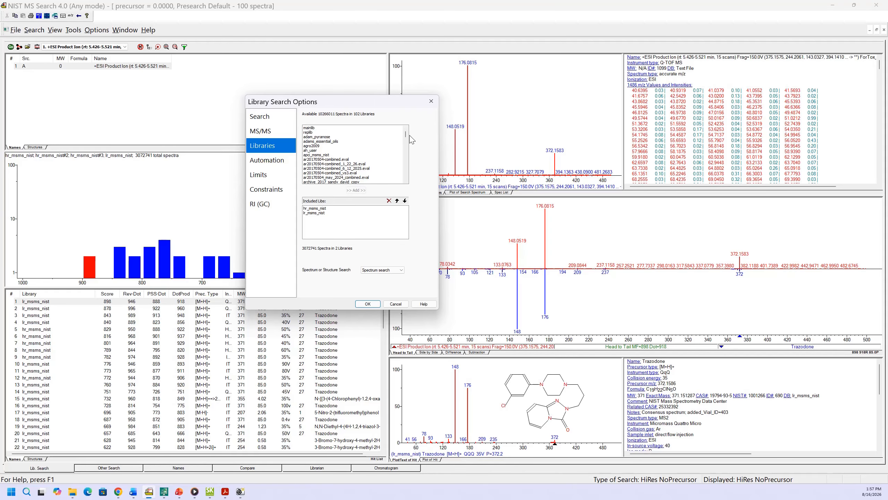
pyautogui.scroll(-15, 401, 158)
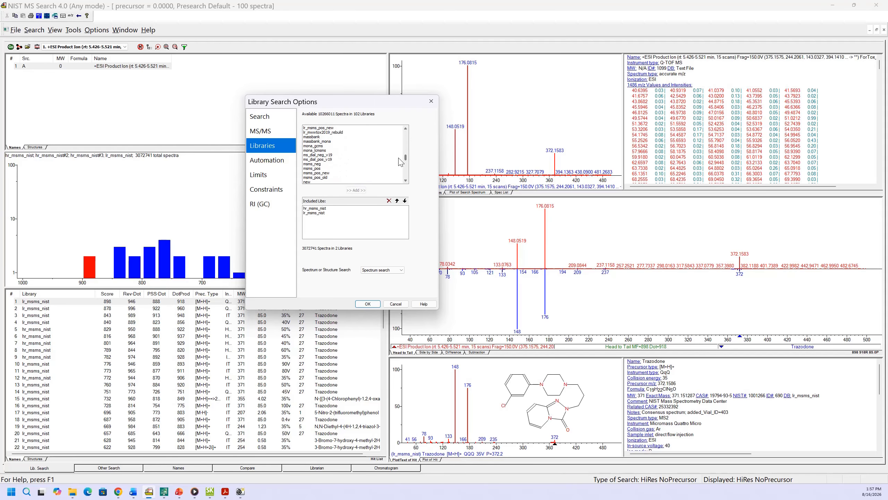
pyautogui.click(326, 155)
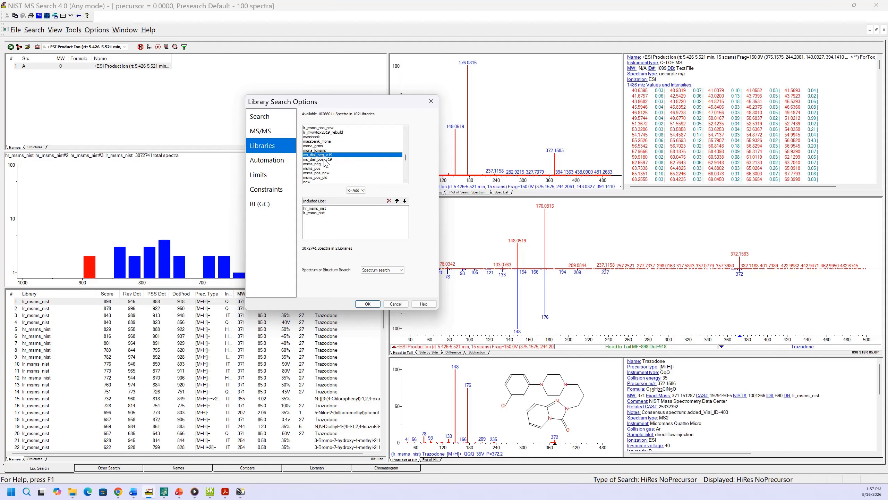
pyautogui.keyDown('shift'); pyautogui.click(325, 159); pyautogui.keyUp('shift')
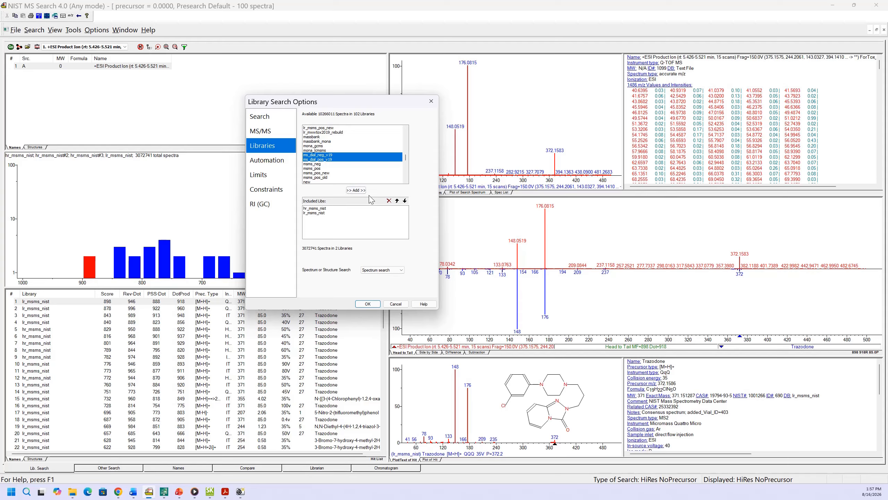
pyautogui.click(355, 190)
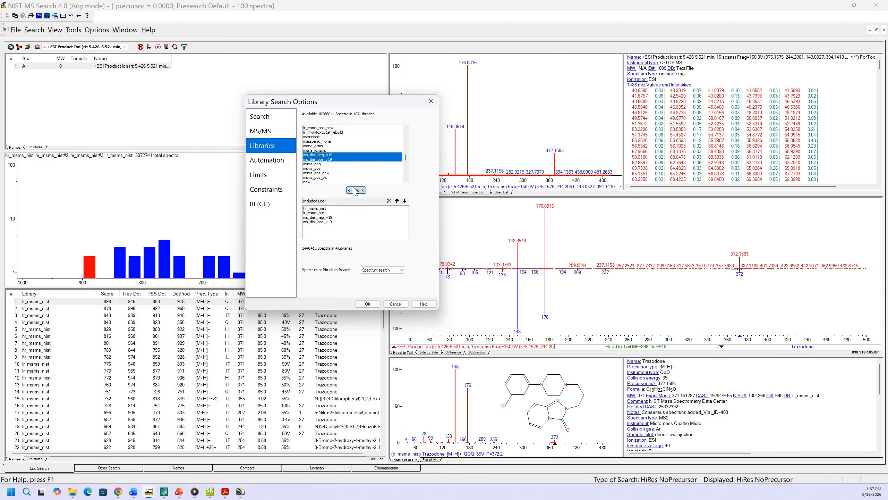
pyautogui.click(322, 151)
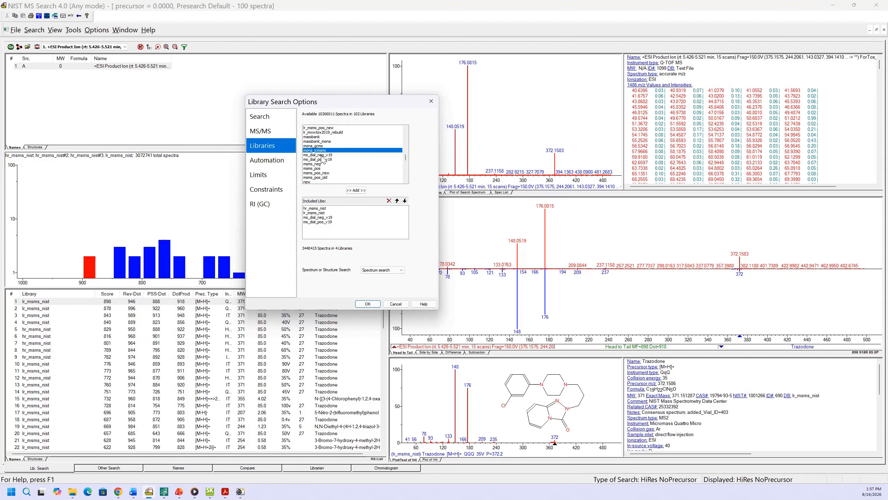
pyautogui.click(355, 190)
# Check the spectrum or structure search choices and the automation settings, and accept the library search options
pyautogui.click(399, 271)
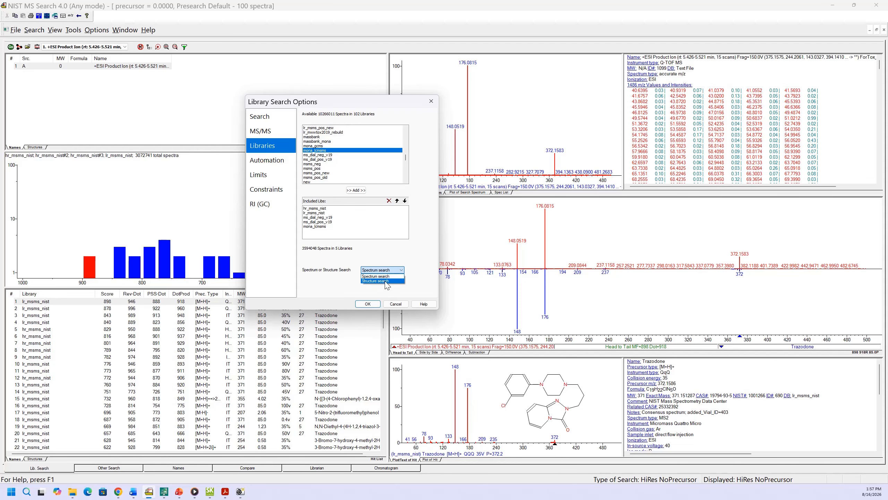
pyautogui.click(379, 247)
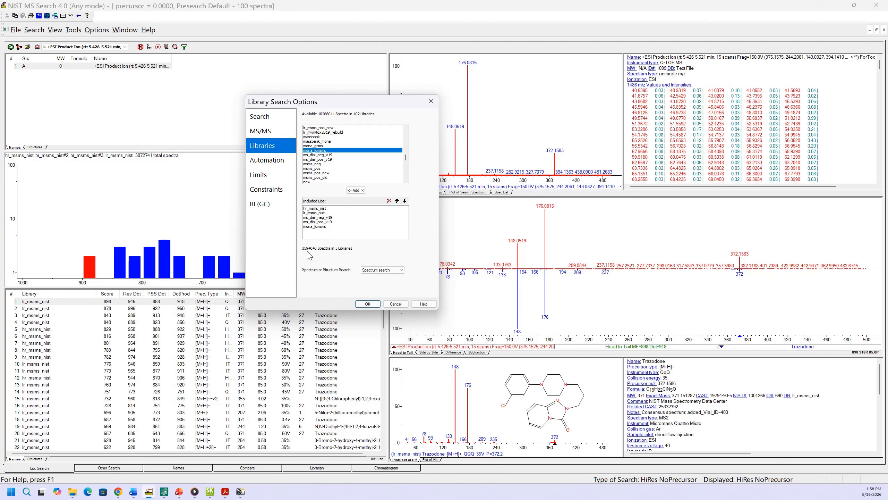
pyautogui.click(271, 162)
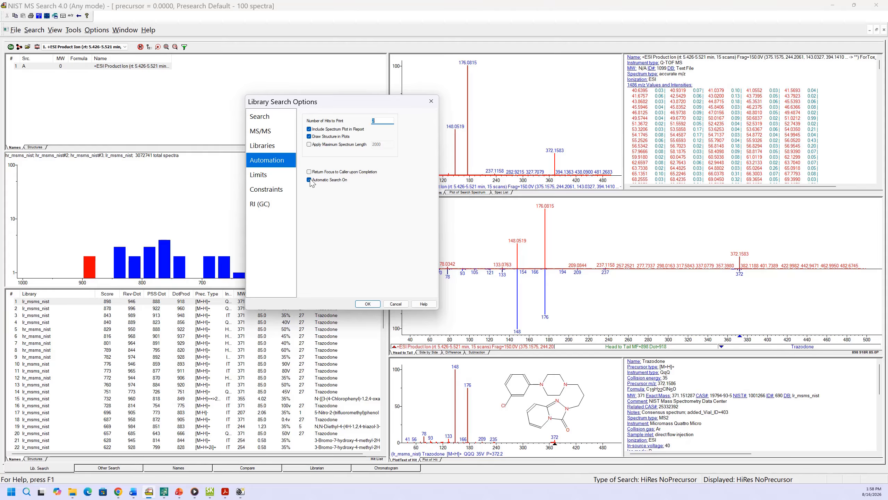
pyautogui.click(368, 304)
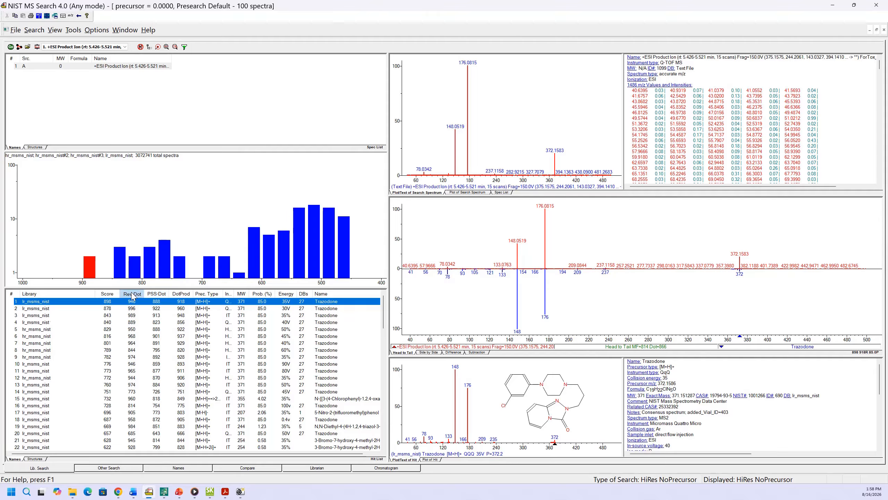
# Sort the hit list by Rev-Dot in both directions, and return it to sorting by Score
pyautogui.click(134, 294)
pyautogui.click(132, 294)
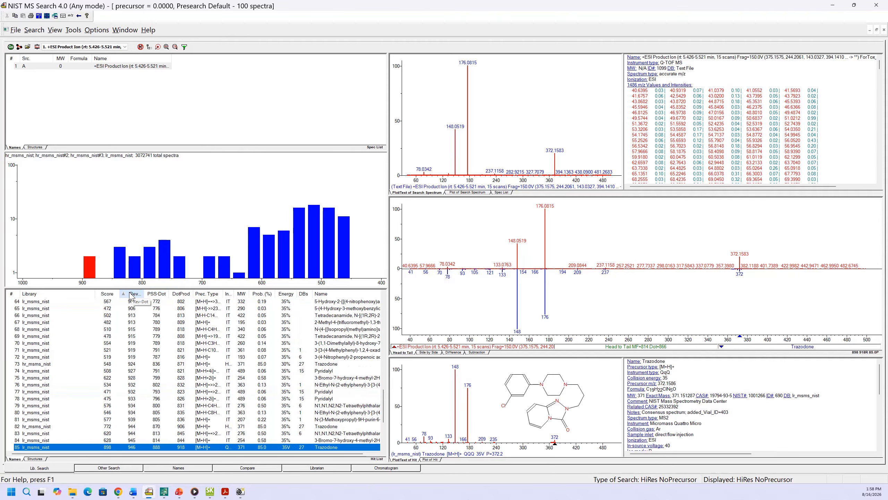
pyautogui.click(133, 294)
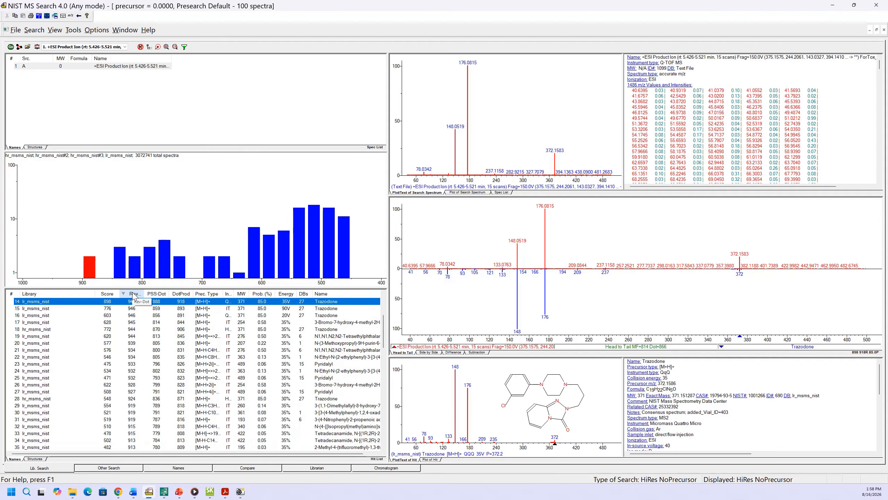
pyautogui.click(113, 296)
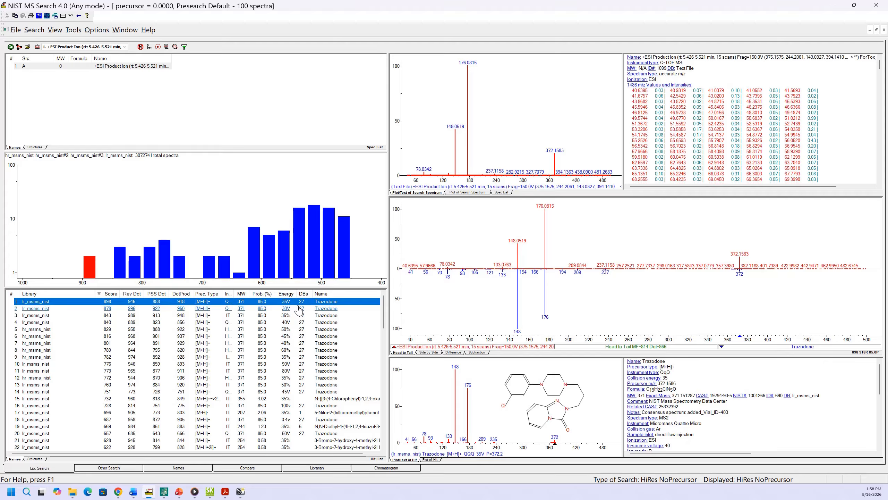
# Review which columns the hit list displays in its library search properties and accept them
pyautogui.rightClick(340, 296)
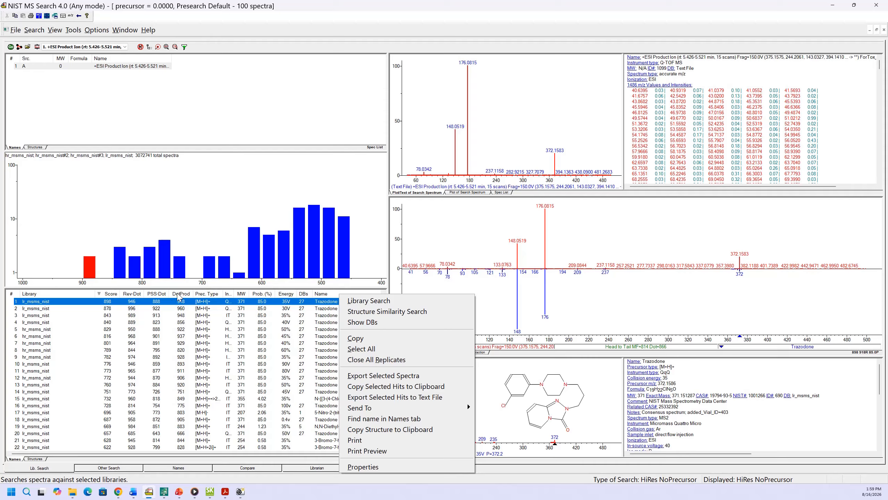
pyautogui.click(385, 467)
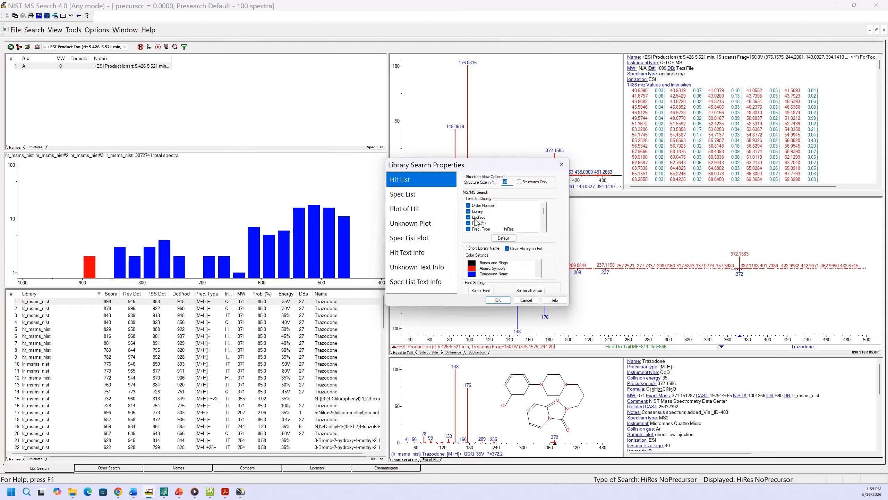
pyautogui.click(498, 300)
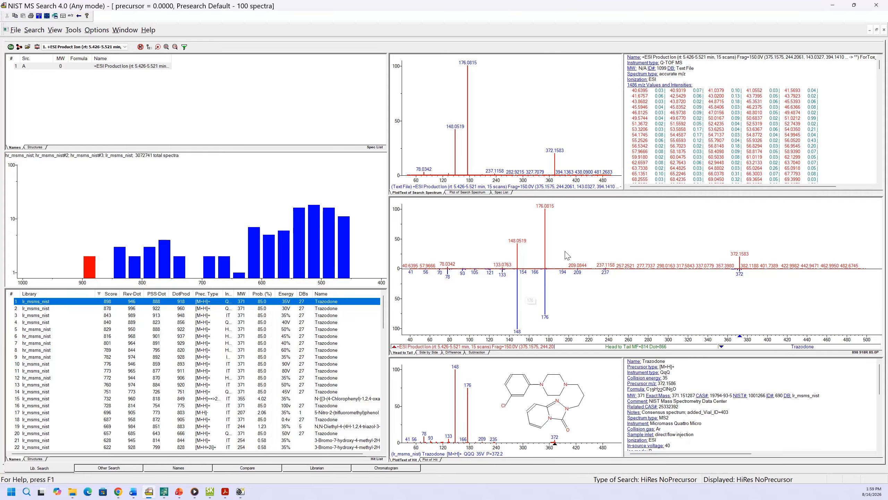
# Save the current configuration as vendor_import in the MSSEARCH folder, replacing the existing file
pyautogui.click(16, 30)
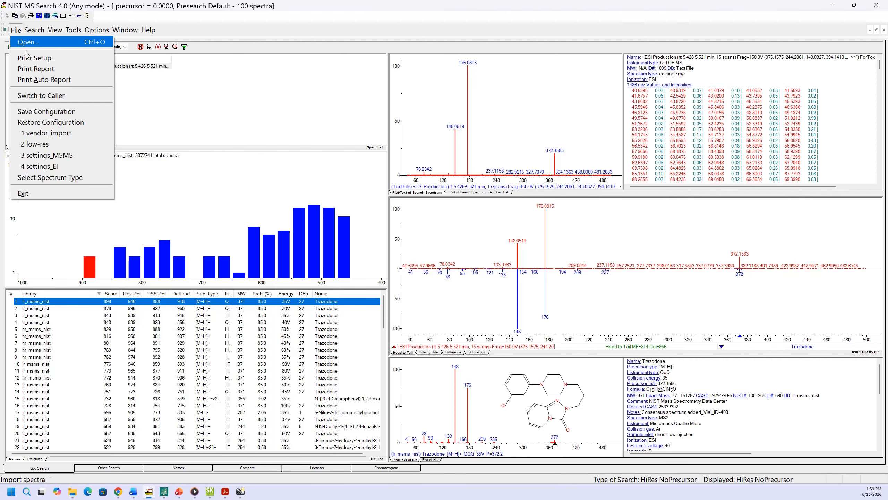
pyautogui.click(43, 111)
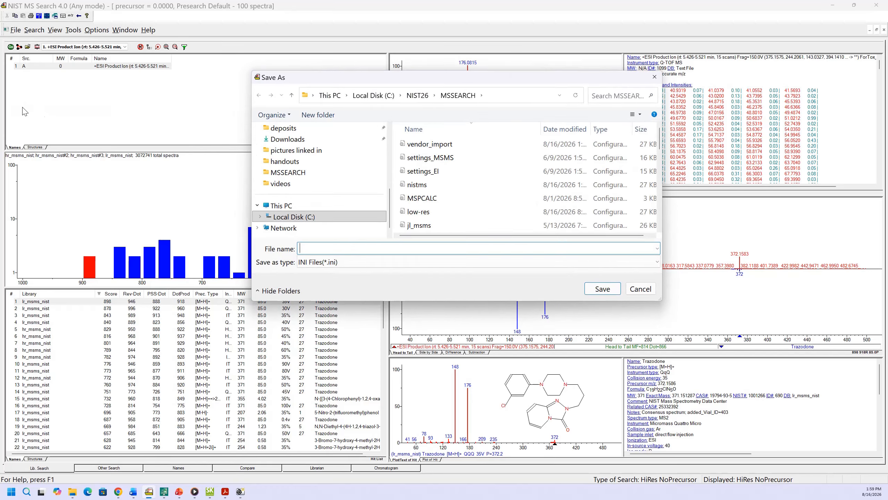
pyautogui.click(429, 143)
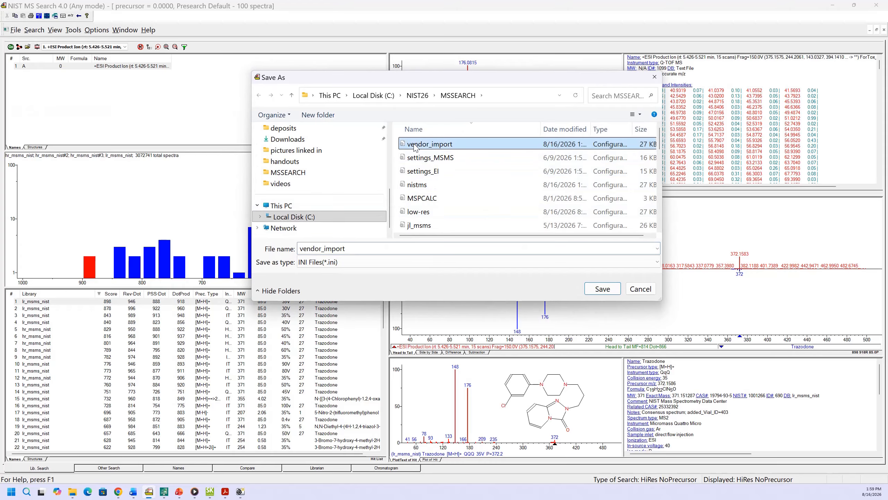
pyautogui.click(603, 289)
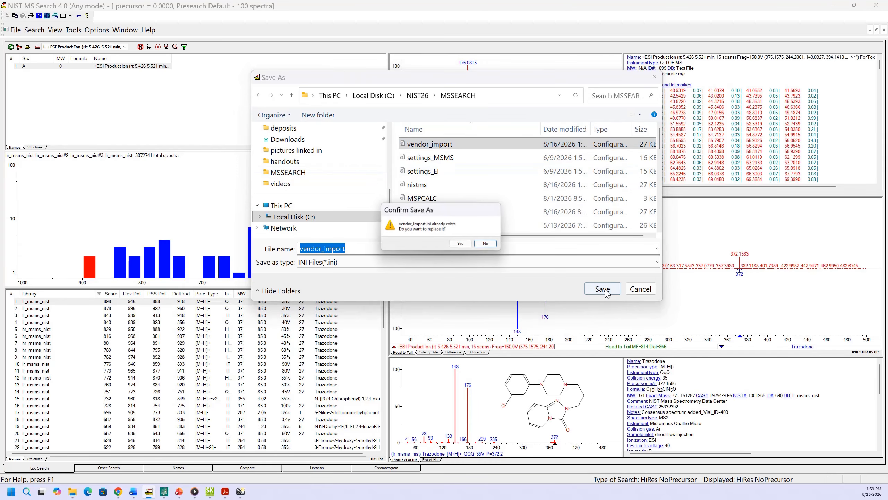
pyautogui.click(460, 243)
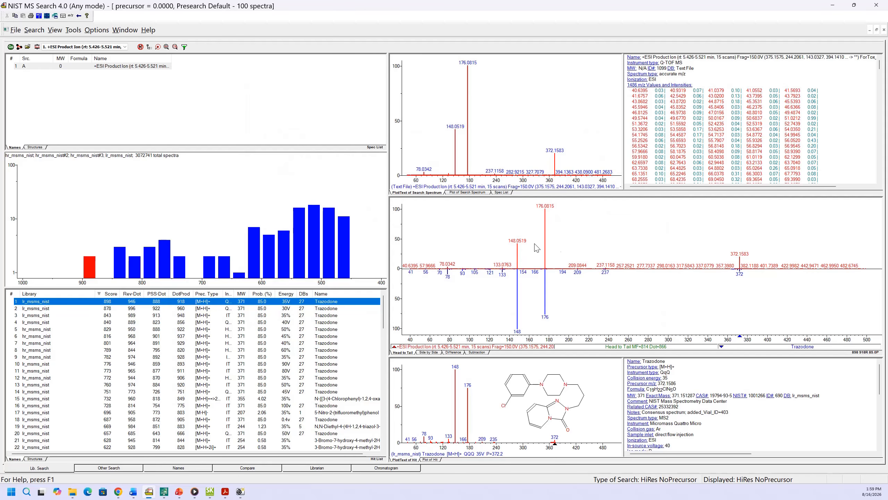
# Rerun the library search on the +ESI product ion spectrum in the spectrum list
pyautogui.click(63, 67)
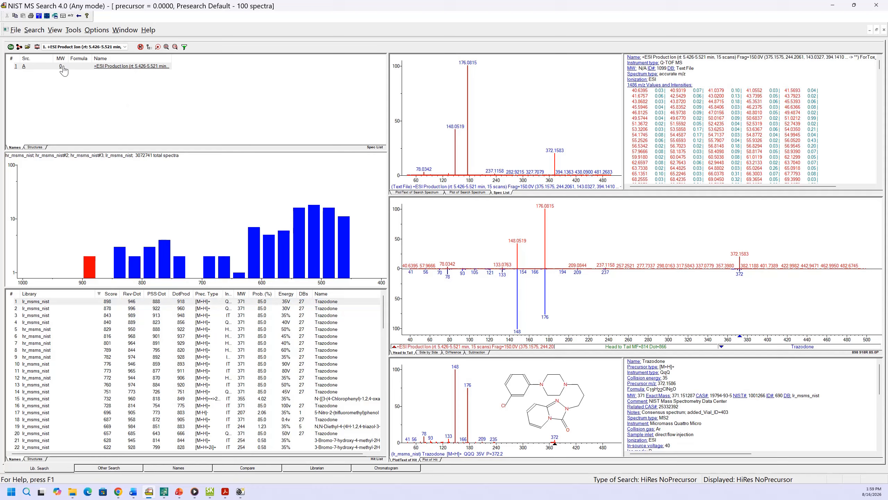
pyautogui.click(11, 47)
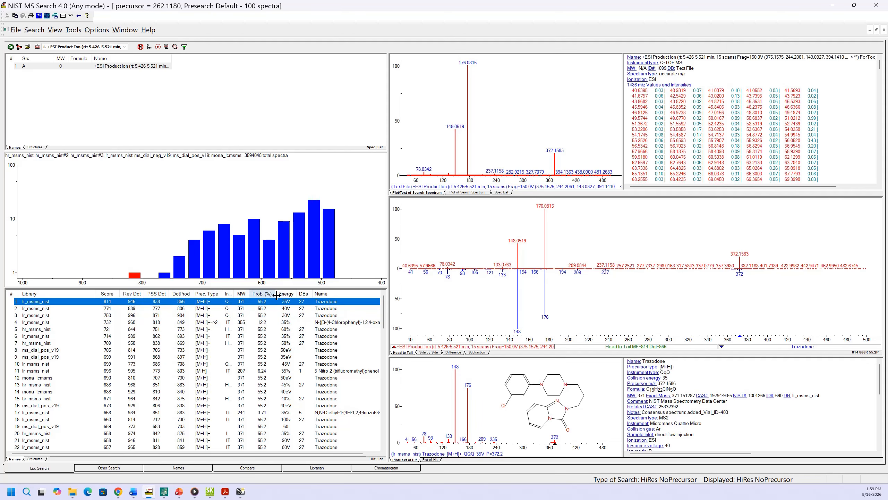
# Limit the hit list to the best match per compound, compare the top three hits, and restore the full list
pyautogui.click(158, 49)
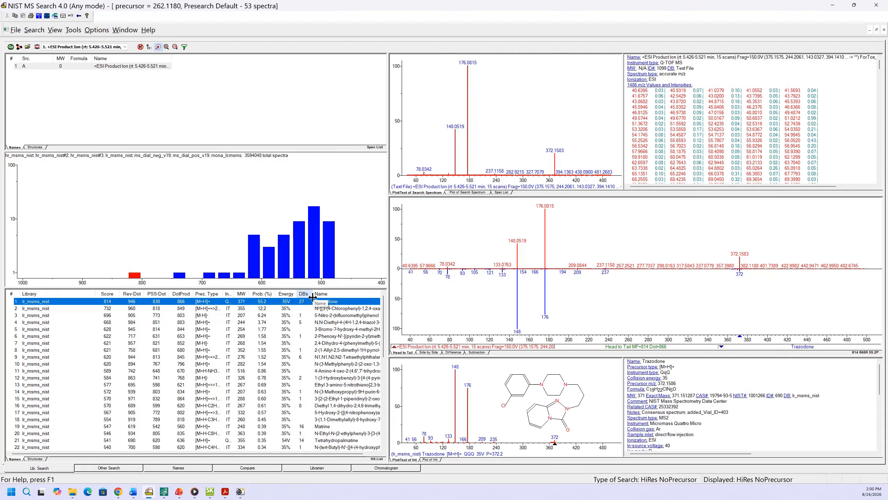
pyautogui.click(284, 309)
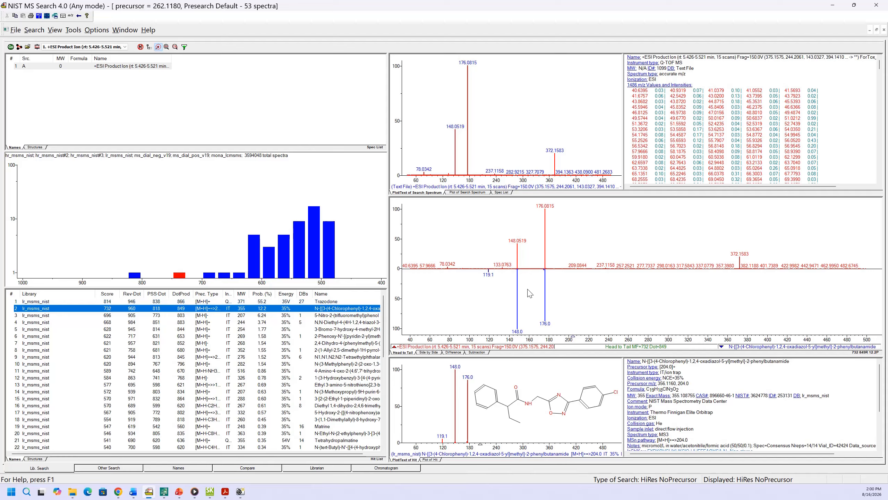
pyautogui.click(98, 316)
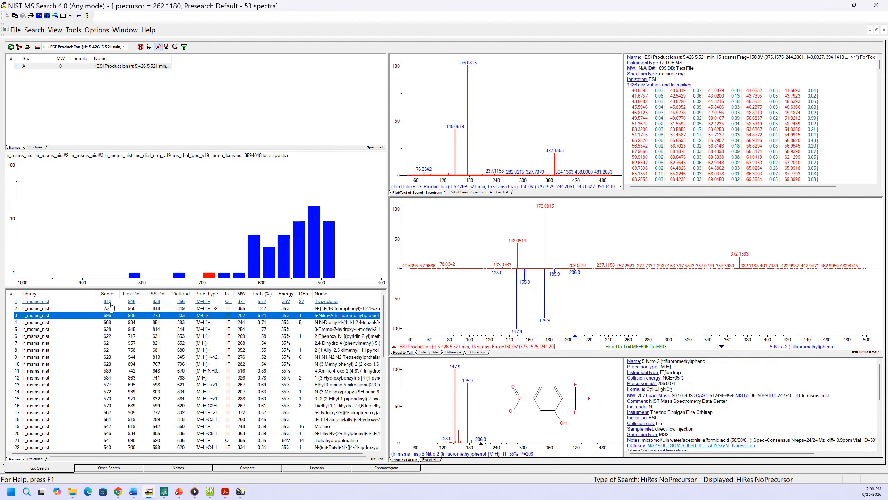
pyautogui.click(109, 302)
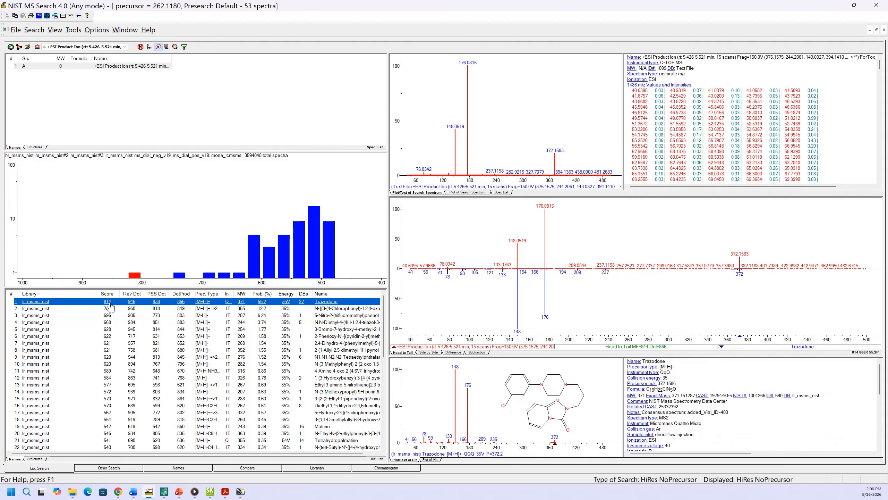
pyautogui.click(161, 49)
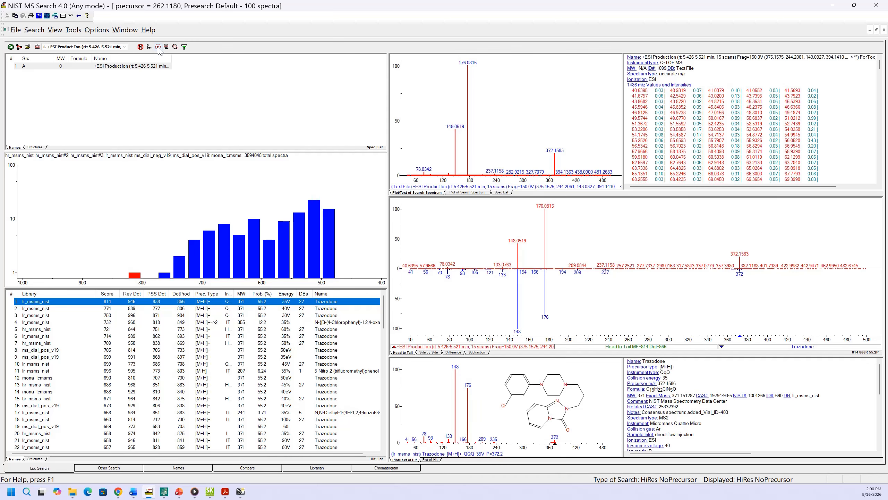
# Review the MS/MS hit list filter settings and accept them with filtering disabled
pyautogui.click(185, 47)
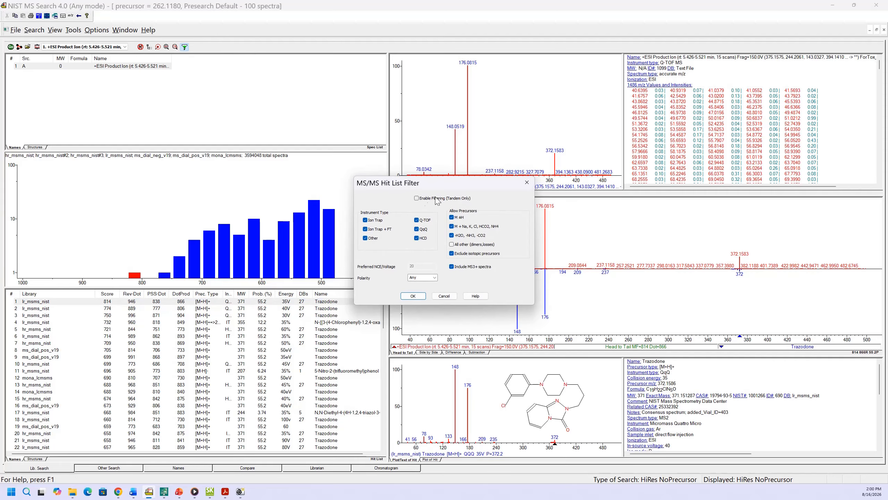
pyautogui.click(413, 296)
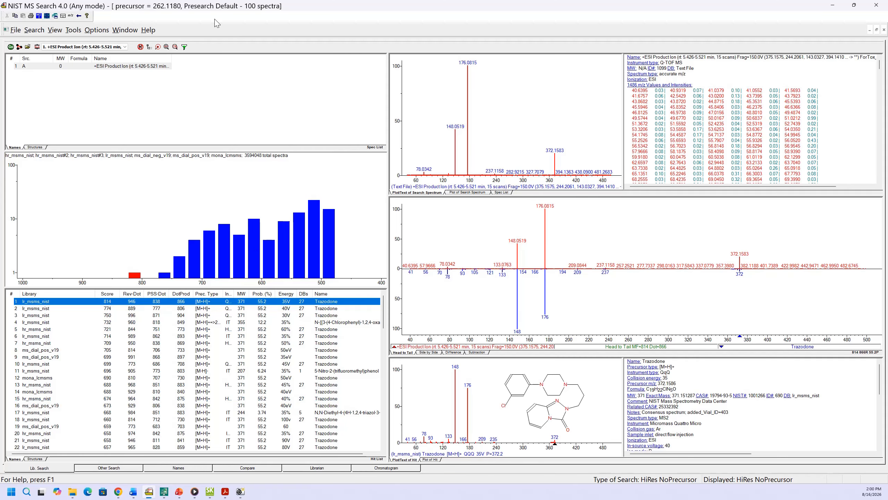
# Toggle the hit list between one best match per compound and all matching spectra, ending with all spectra shown
pyautogui.click(158, 47)
pyautogui.click(159, 48)
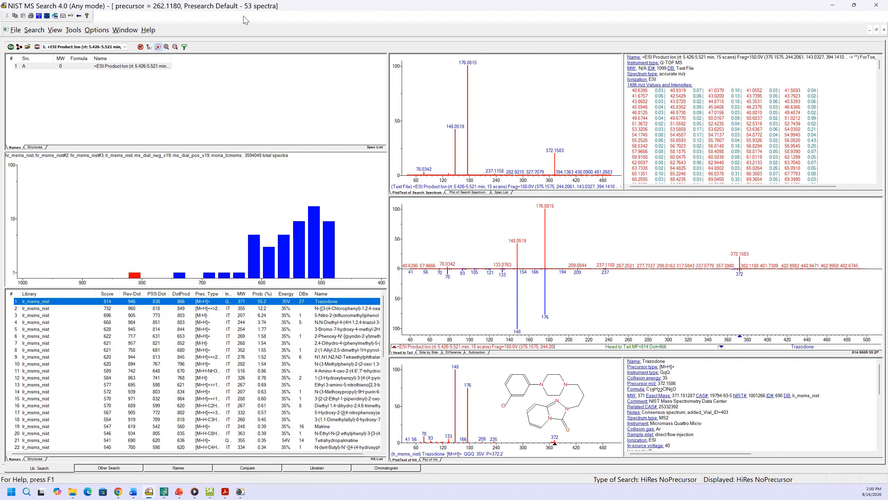
pyautogui.click(158, 46)
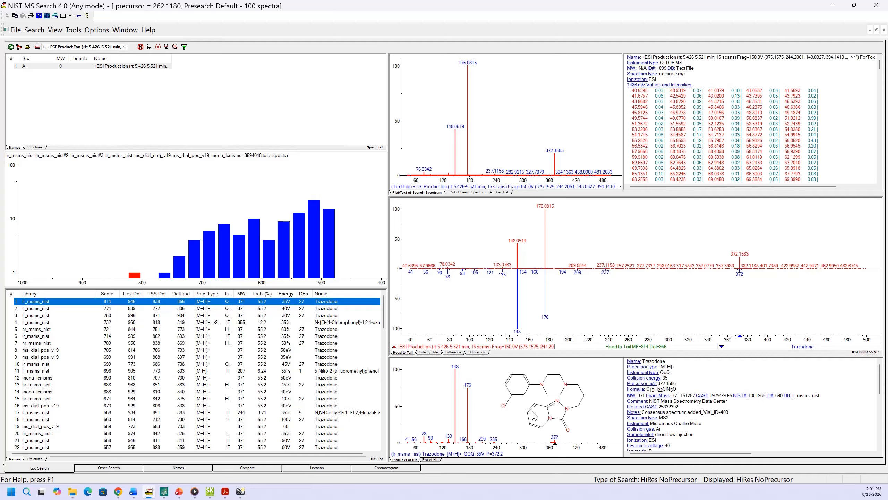
# Step through the first few hits to compare their library spectra with the query, and return to the top Trazodone hit
pyautogui.click(267, 309)
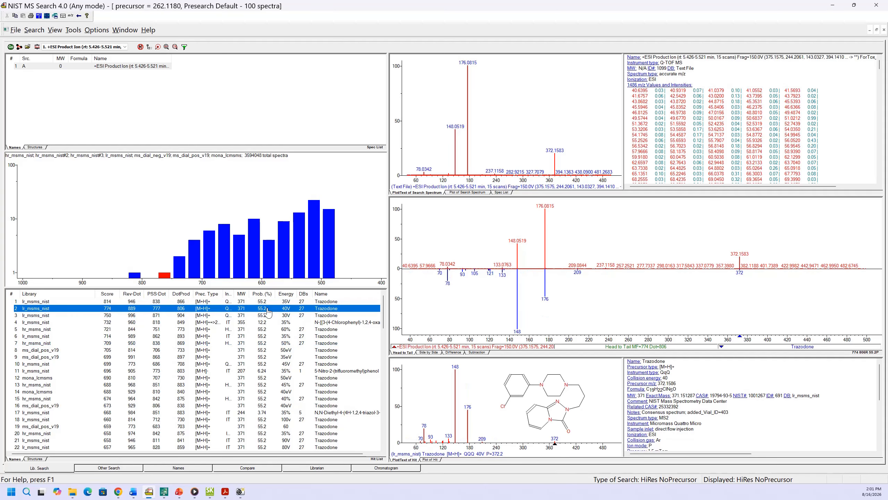
pyautogui.press('Down')
pyautogui.press('Down')
pyautogui.press('Down')
pyautogui.press('Down')
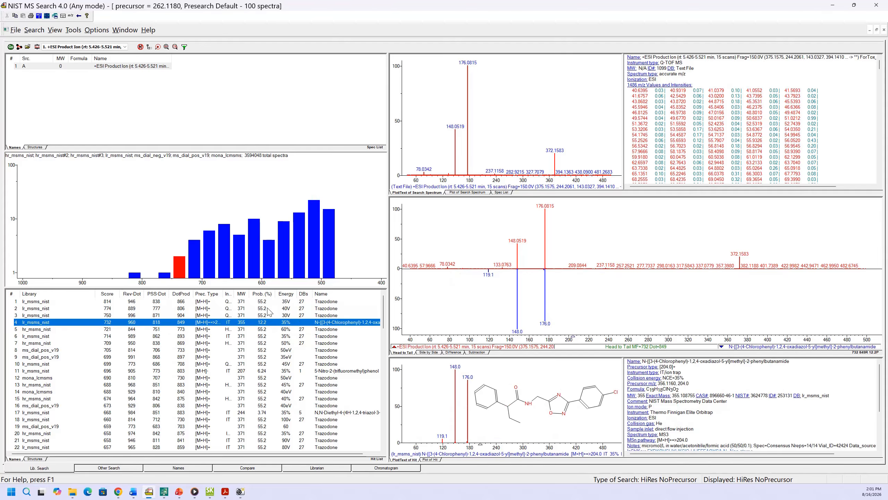
pyautogui.press('Up')
pyautogui.press('Up')
pyautogui.press('Up')
pyautogui.press('Up')
pyautogui.press('Up')
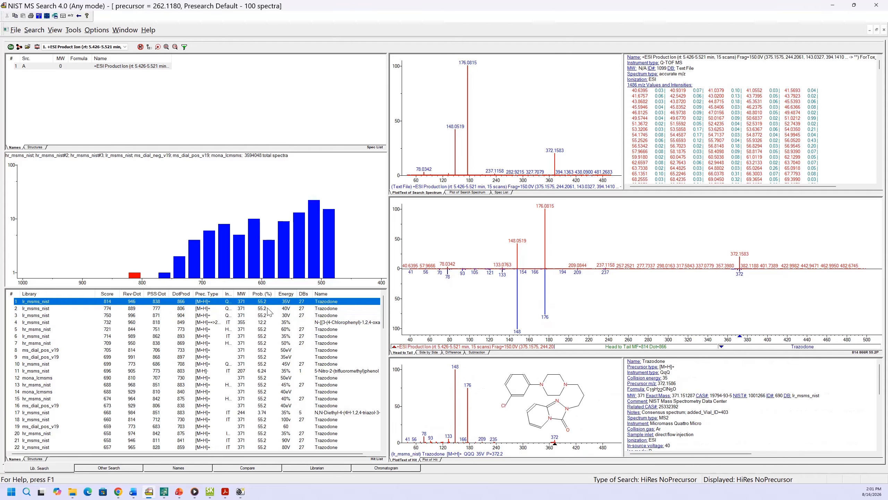
# Open the spectrum import options
pyautogui.moveTo(549, 262)
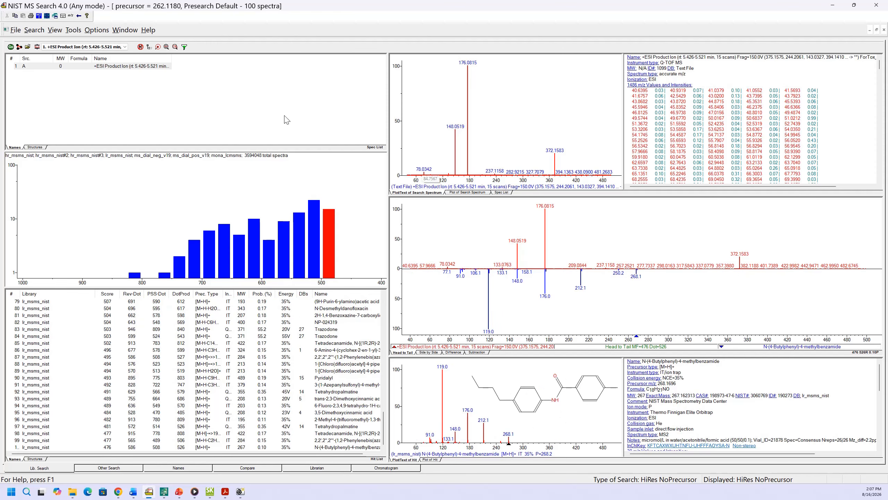
pyautogui.click(99, 31)
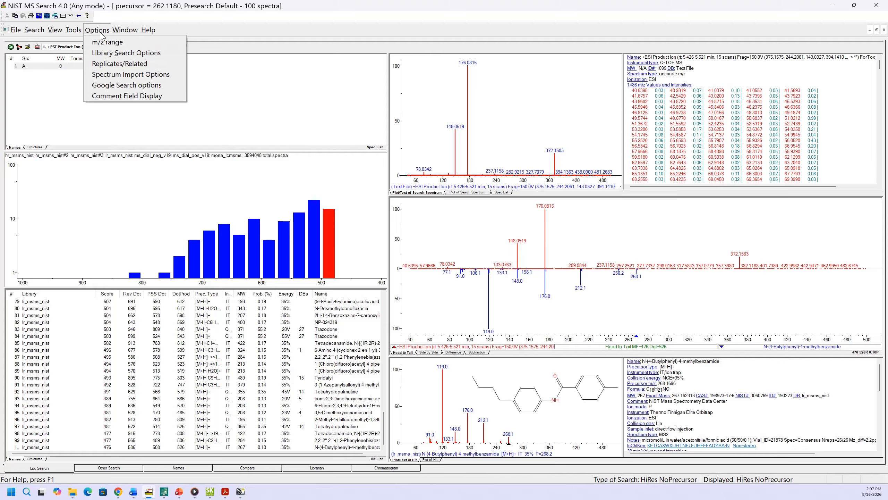
pyautogui.click(105, 74)
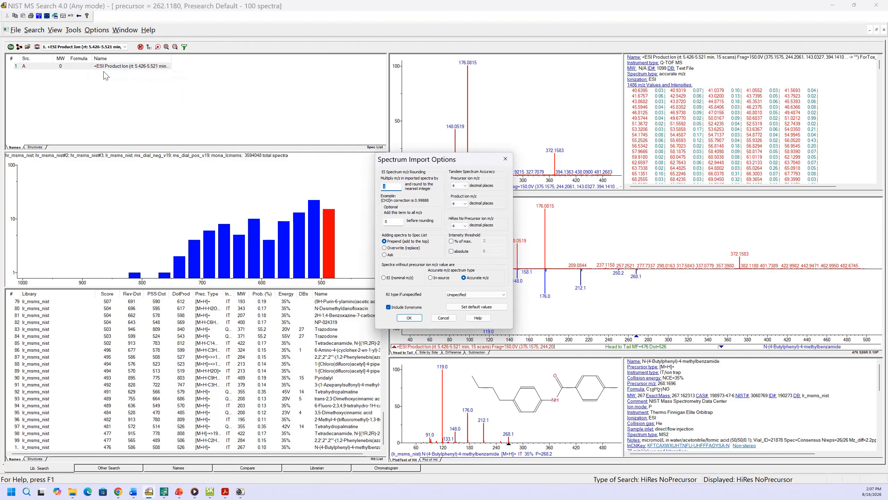